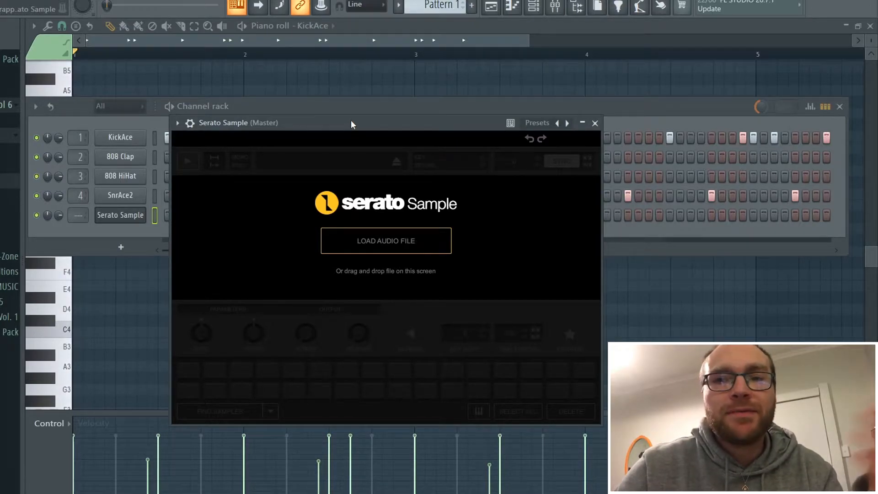
Load the audio file Robin Jap-Elderberry II into Serato Sample and move the first cue marker to the start of the waveform
key("super+e")
left_click_drag(459, 444, 387, 197)
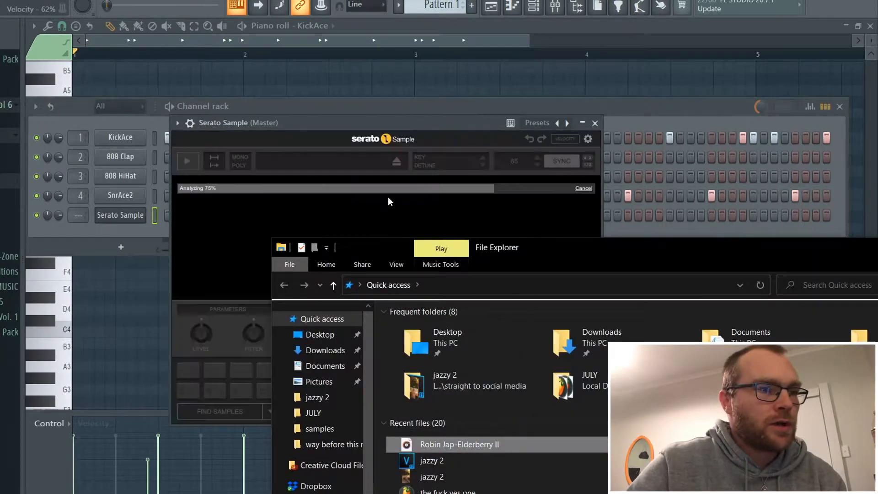
left_click_drag(423, 255, 437, 255)
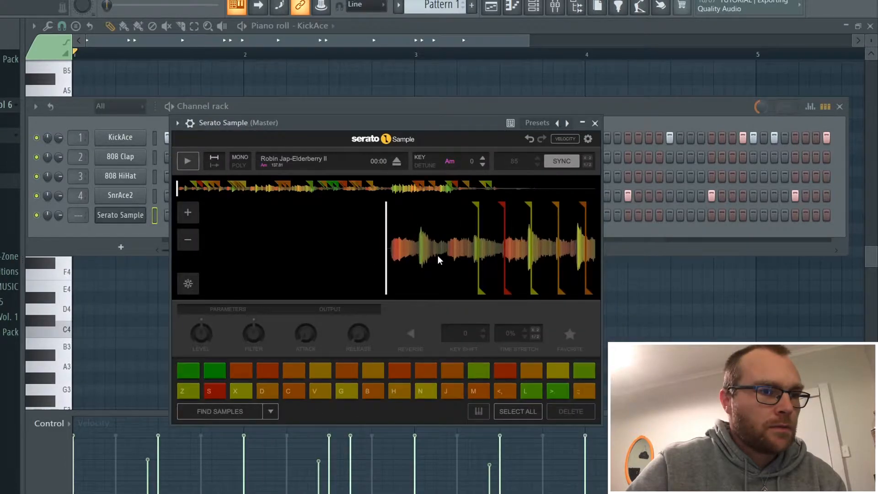
left_click_drag(475, 205, 391, 200)
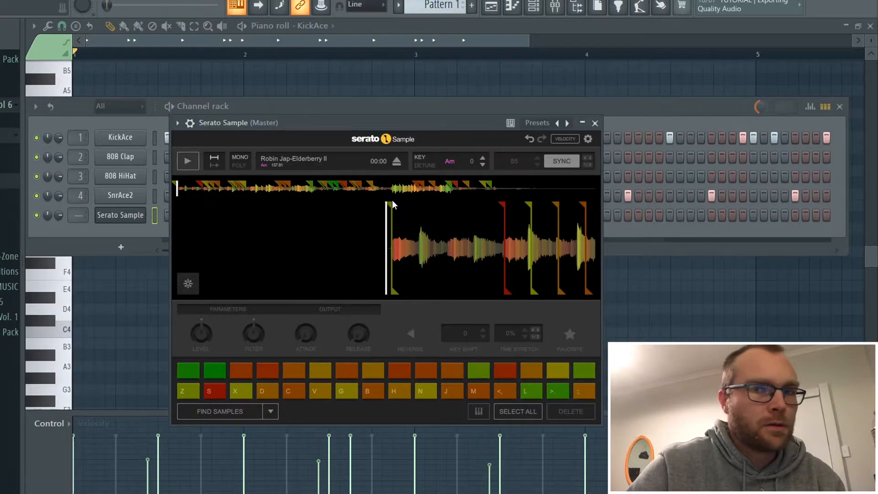
Audition the sliced pads of the loaded sample, including pads 1, 19, 22 and 23, against the drum pattern
key("z")
key("z")
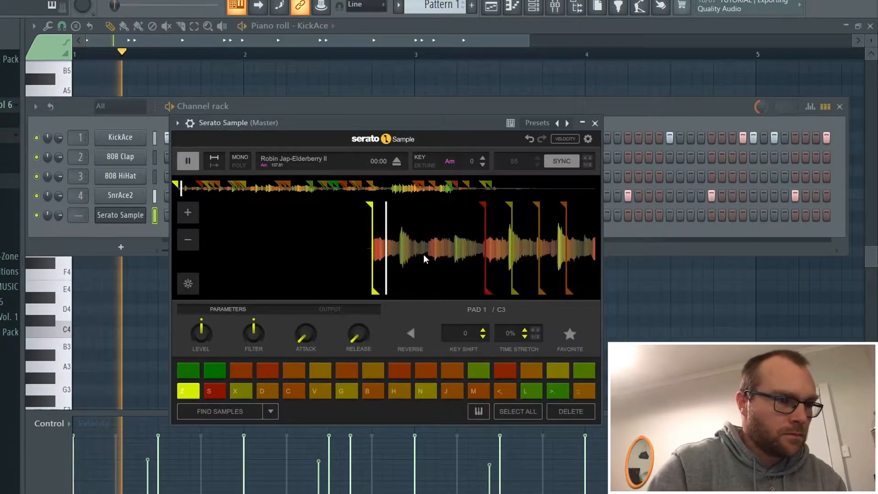
key("z")
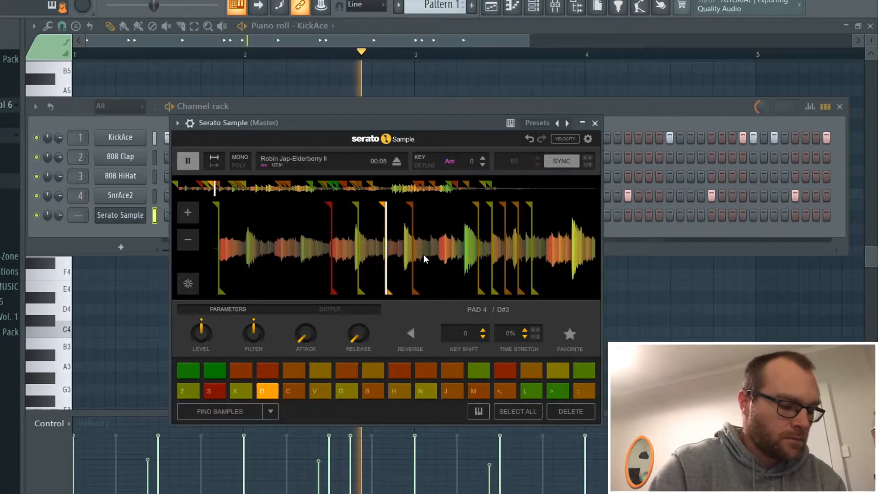
key("z")
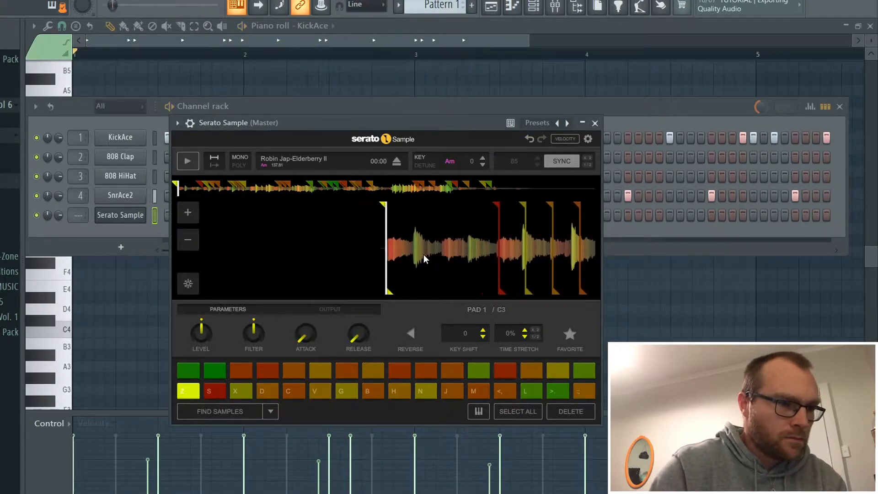
key("space")
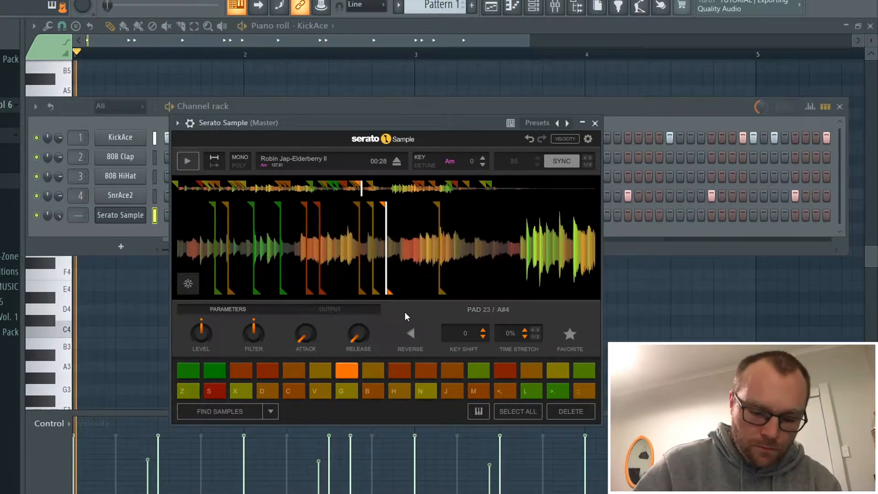
key("5")
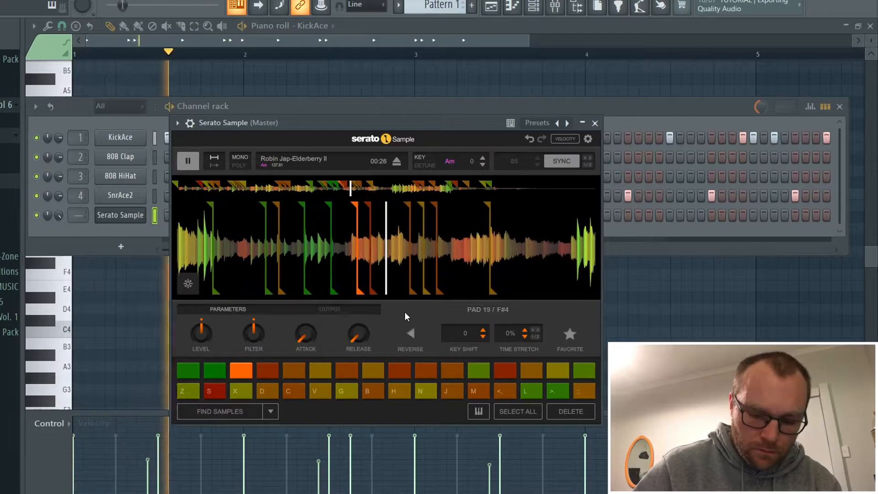
key("7")
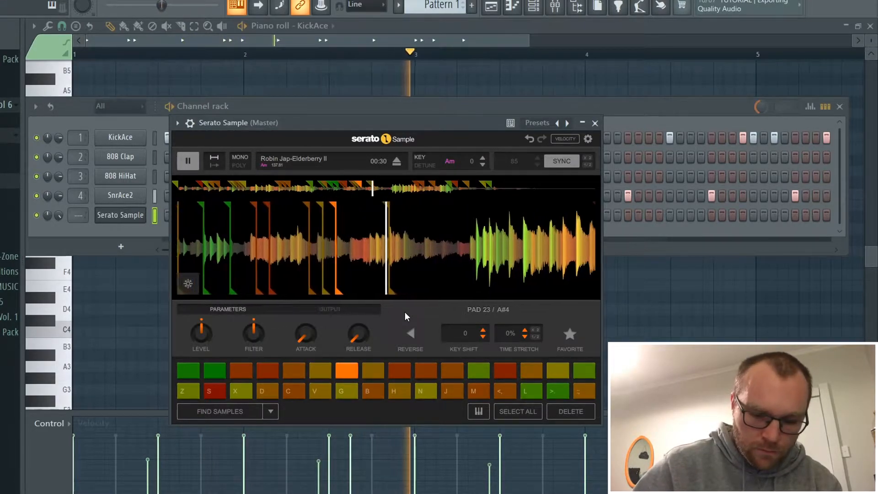
key("5")
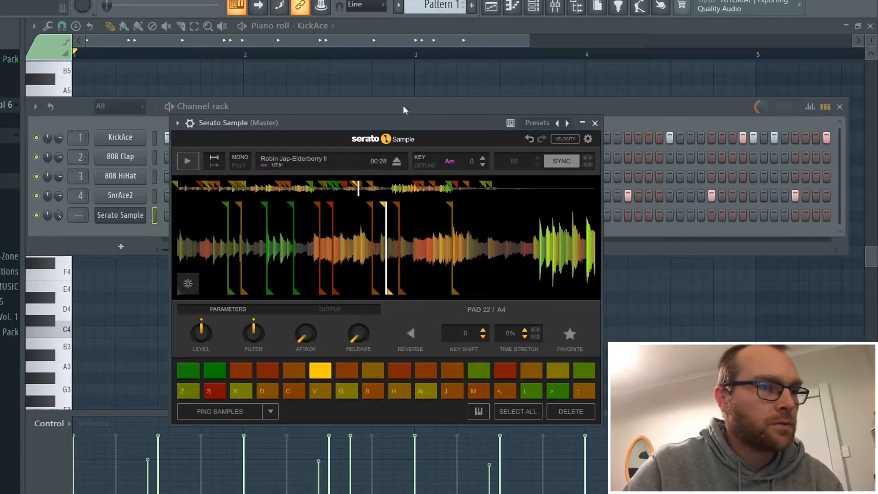
left_click(404, 109)
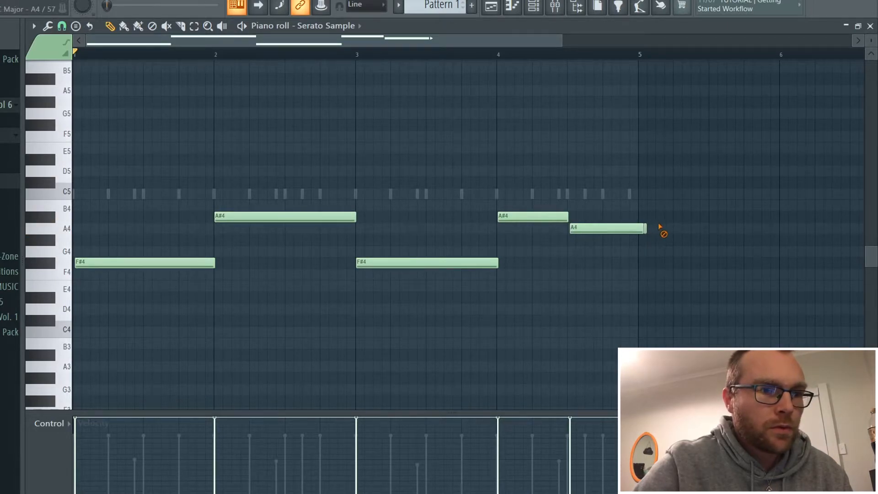
Adjust the end of the last A4 note near bar 5 and quantize the Serato Sample notes with the Default template and Quantize end time
scroll(626, 257, "up", 2)
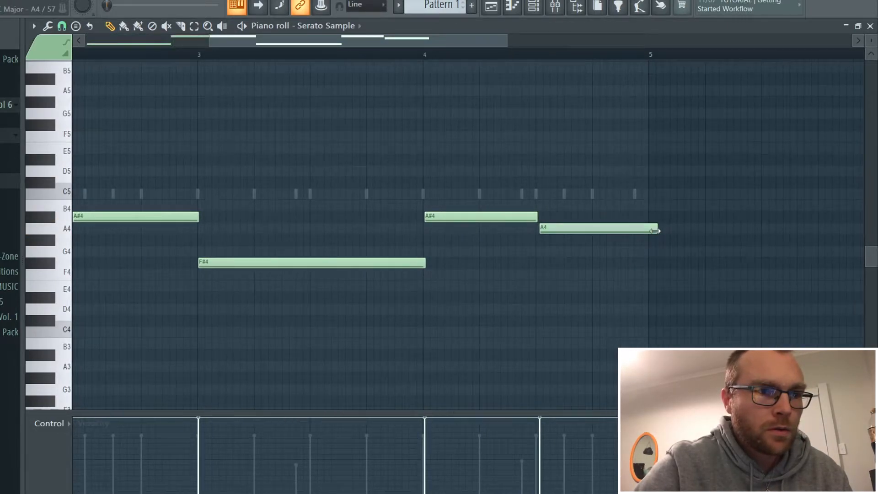
left_click_drag(645, 235, 645, 235)
scroll(382, 313, "left", 3)
key("alt+q")
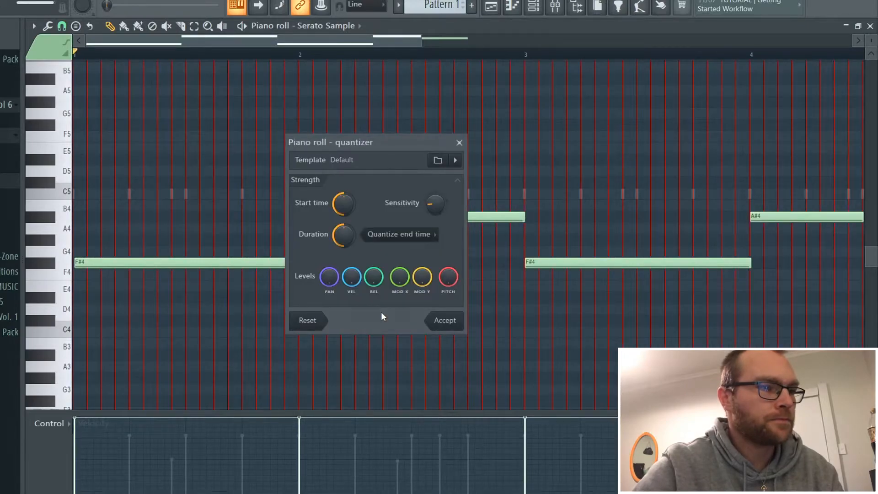
left_click(461, 322)
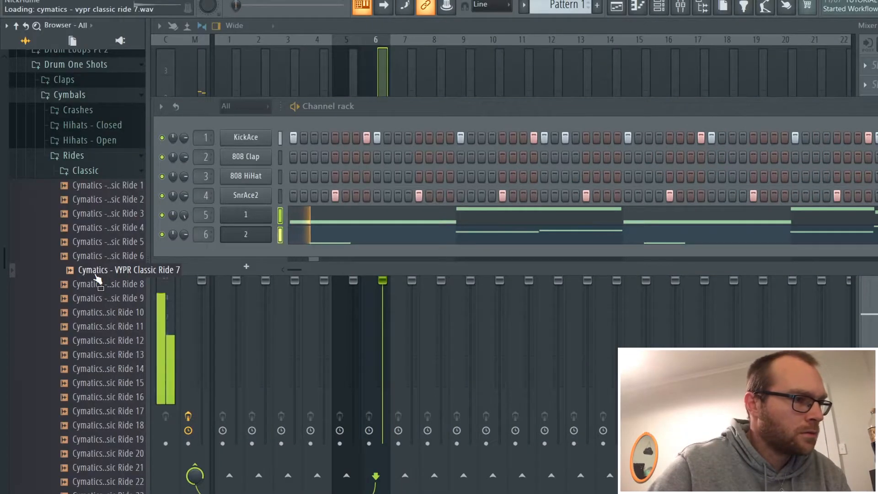
Replace the 808 Clap channel's sample with Cymatics - VYPR Classic Ride 7 and fill each 8 steps
left_click_drag(94, 275, 251, 156)
right_click(267, 156)
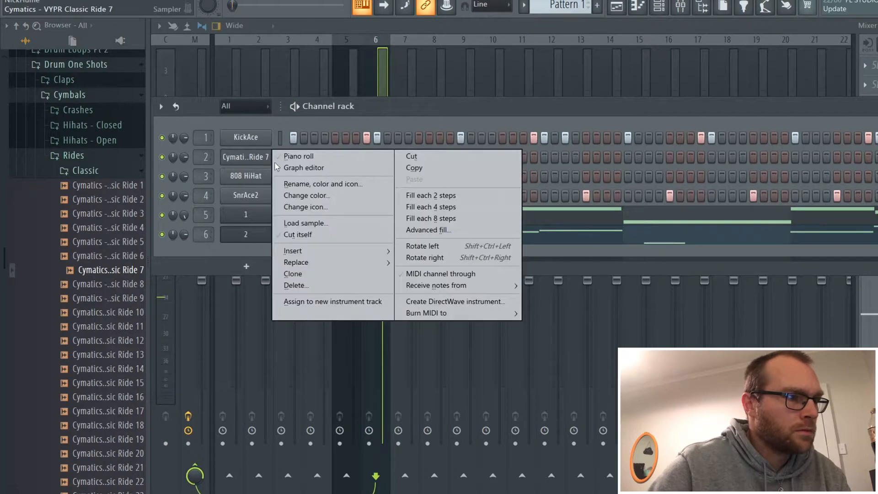
left_click(450, 218)
Lower the ride channel's volume while the pattern plays
key("space")
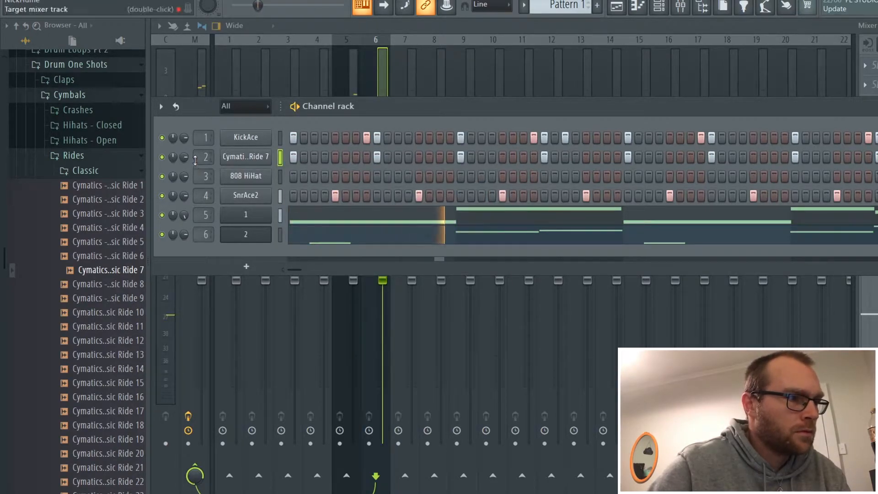
mouse_move(185, 159)
left_mouse_down()
mouse_move(186, 182)
mouse_move(185, 164)
left_mouse_up()
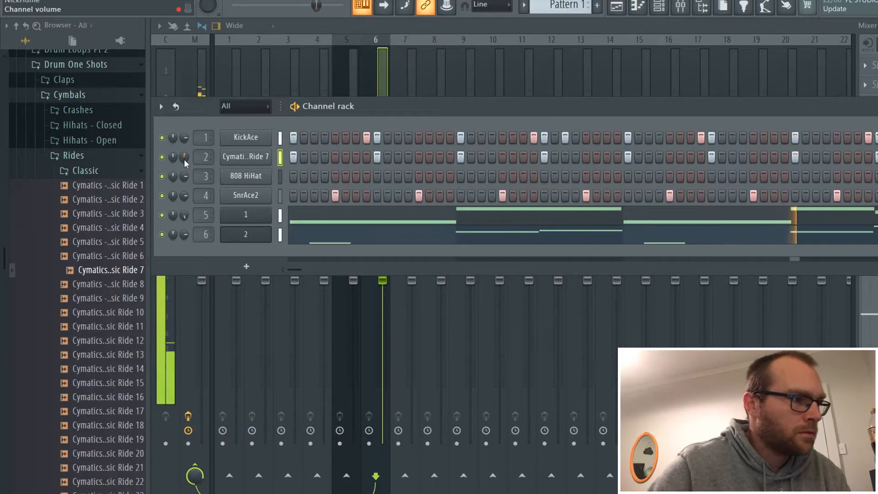
key("space")
Add Hat_Brush01 from the Hats and Rides folder in sshs as a new channel below the two Serato Sample channels
left_click(99, 169)
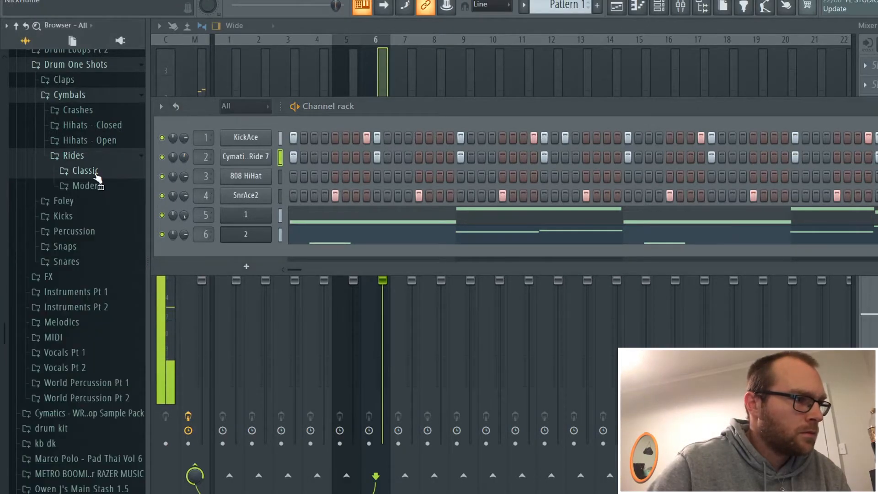
scroll(82, 201, "down", 9)
left_click(66, 234)
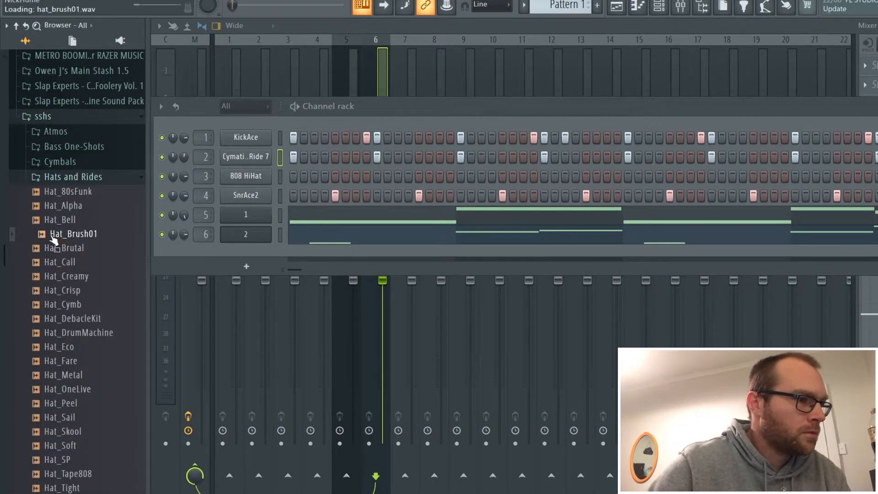
left_click_drag(246, 314, 245, 281)
left_click_drag(245, 281, 245, 275)
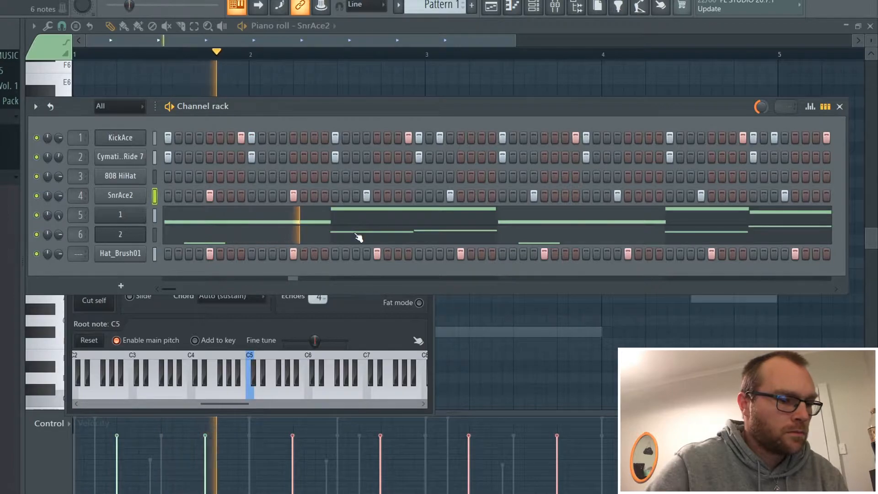
key("space")
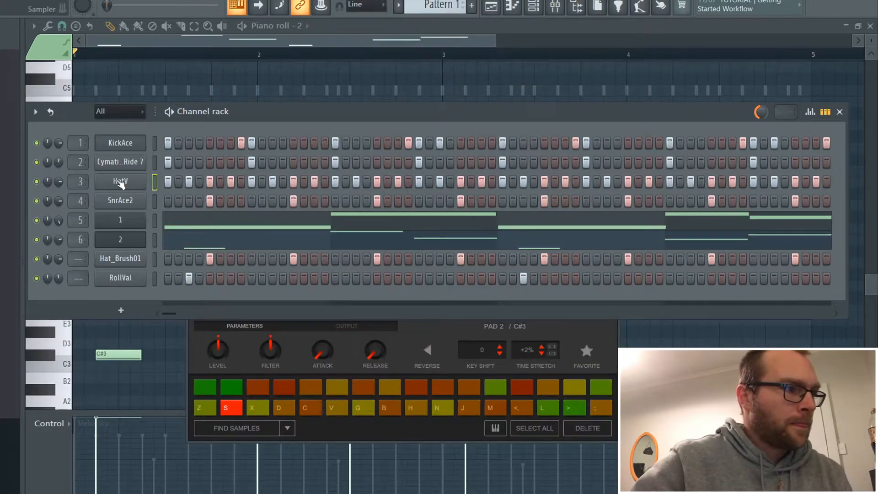
Open the HatV channel's time settings and audition the pattern with the HatV, RollVal and Open2 channels
left_click(120, 182)
left_click(173, 178)
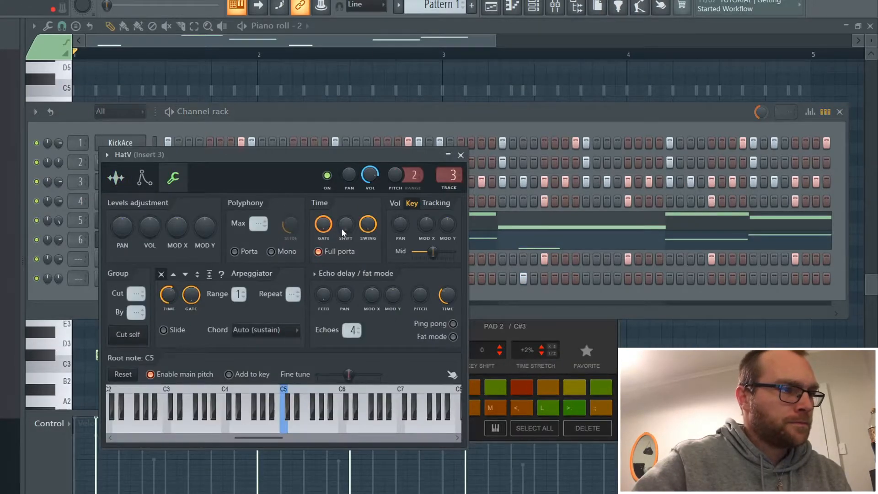
key("space")
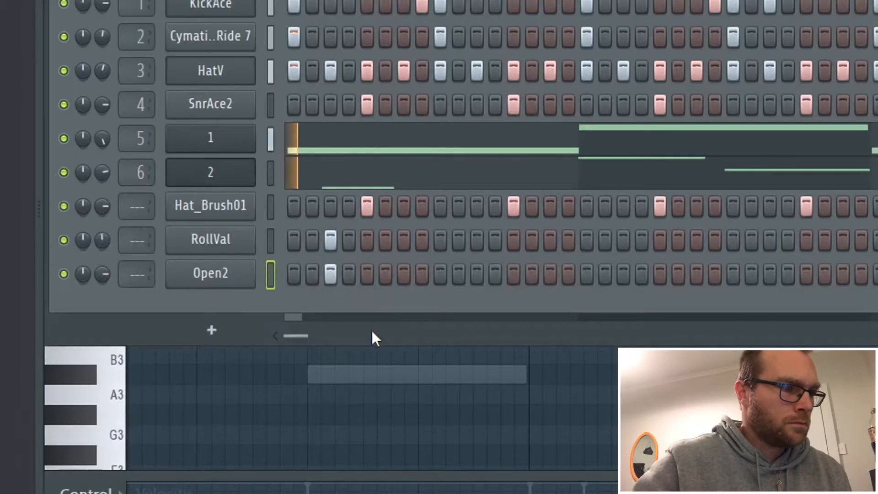
key("space")
key("space")
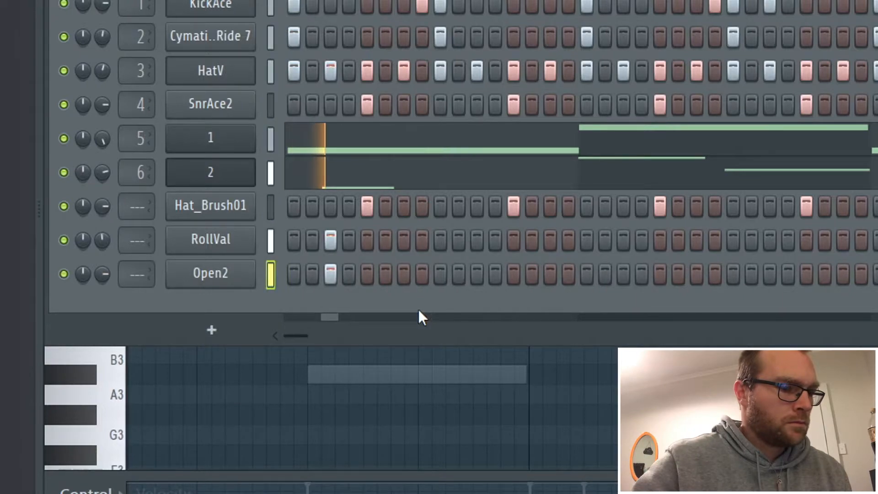
key("space")
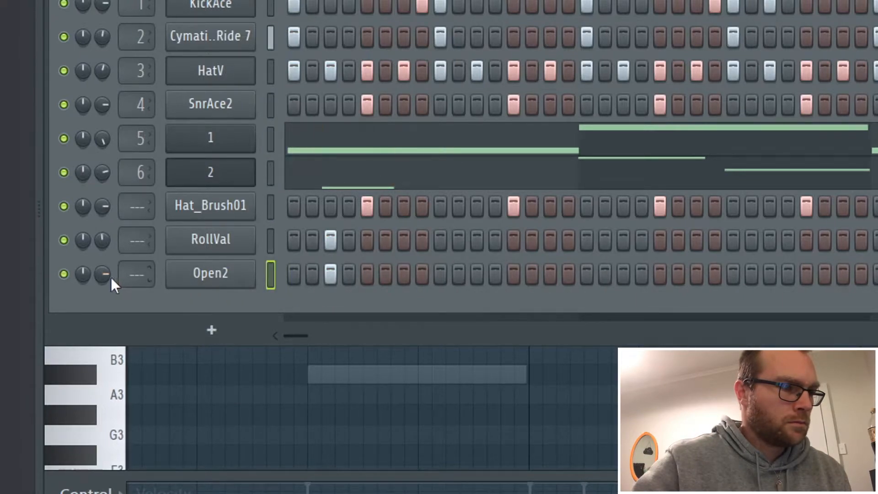
key("space")
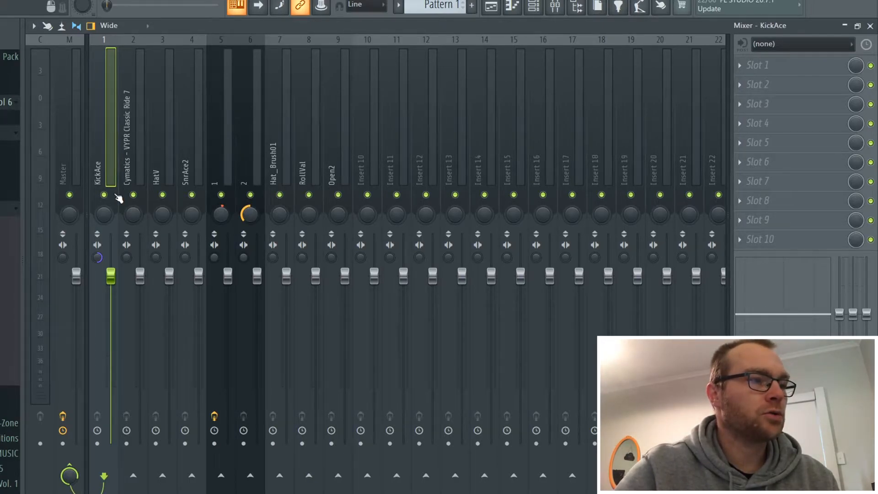
Route the drum tracks KickAce, ride, HatV, SnrAce2, Hat_Brush01, RollVal and Open2 only to mixer track Insert 10
left_click_drag(132, 160, 334, 166)
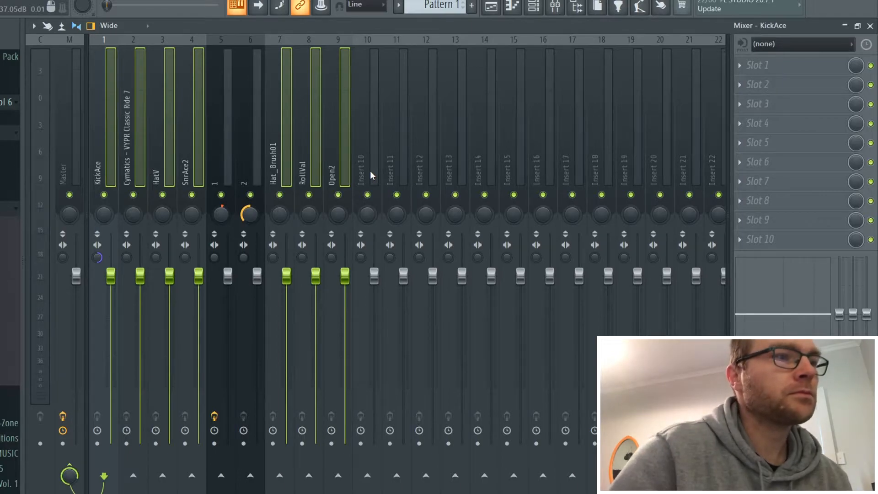
right_click(368, 477)
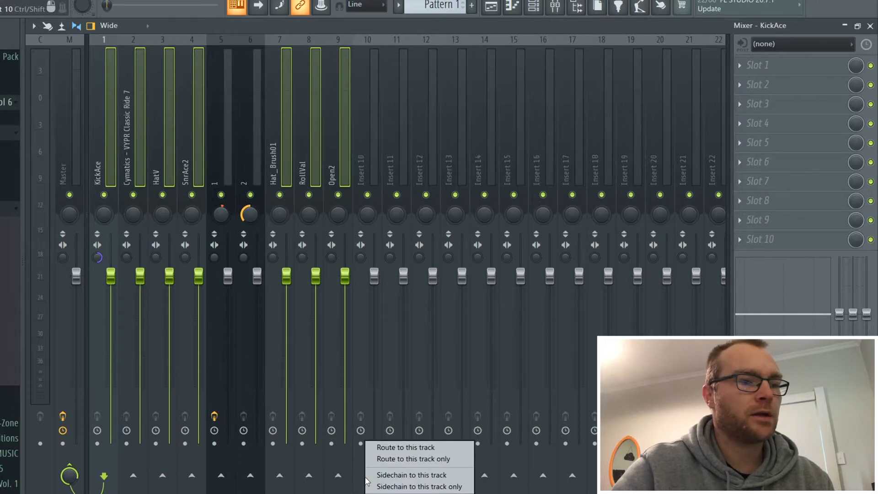
left_click(424, 459)
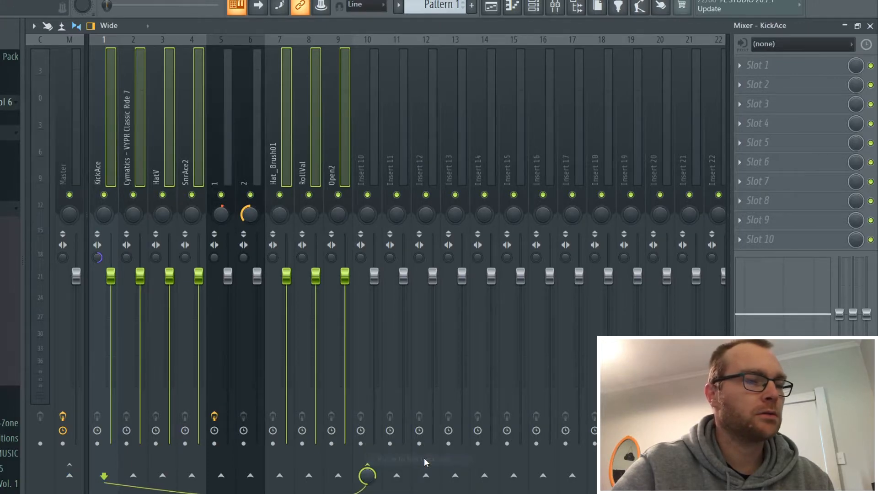
Rename mixer track Insert 10 as drum rack
right_click(361, 161)
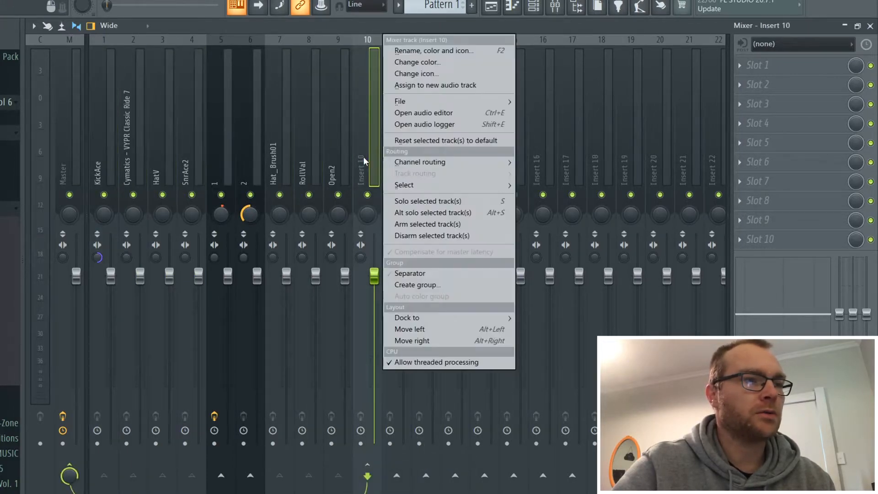
left_click(435, 53)
type("drum bu")
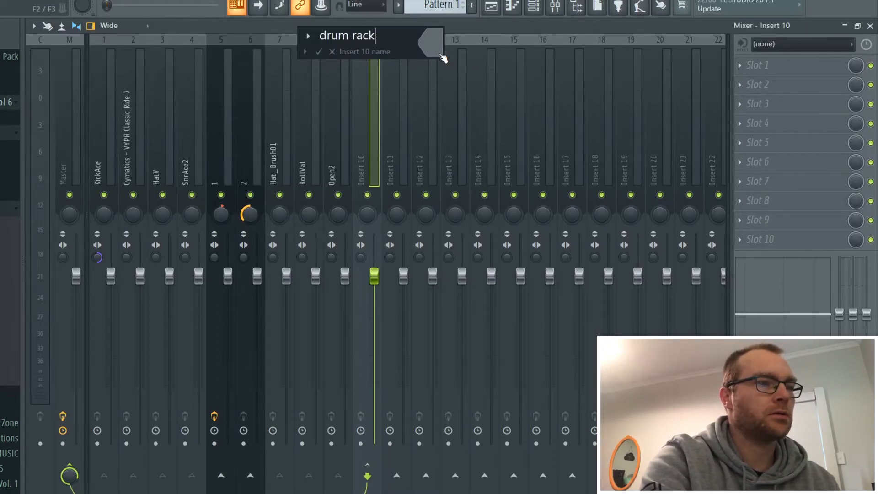
key("Return")
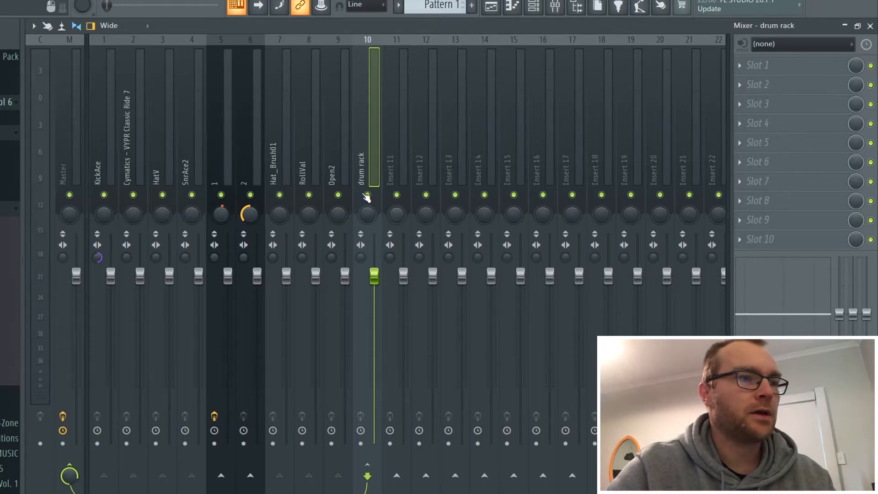
Add Fruity Parametric EQ 2 to slot 10 of the drum rack track and close its window
left_click(743, 245)
mouse_move(756, 233)
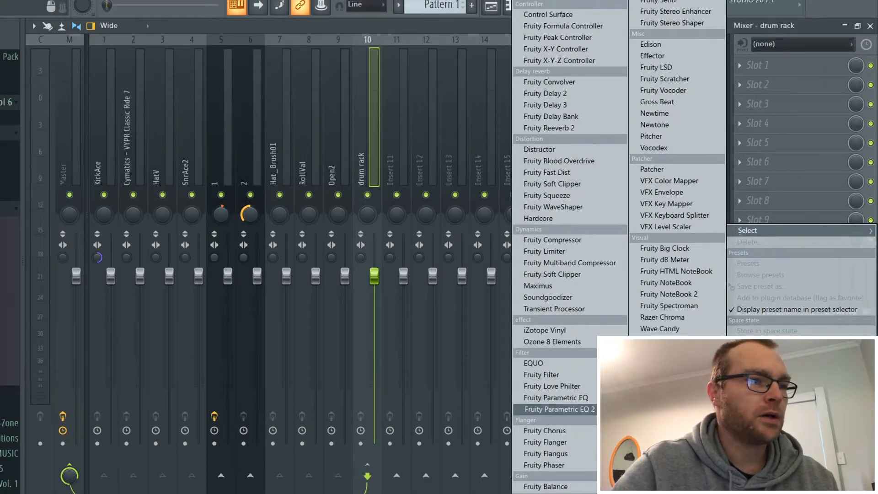
left_click(558, 409)
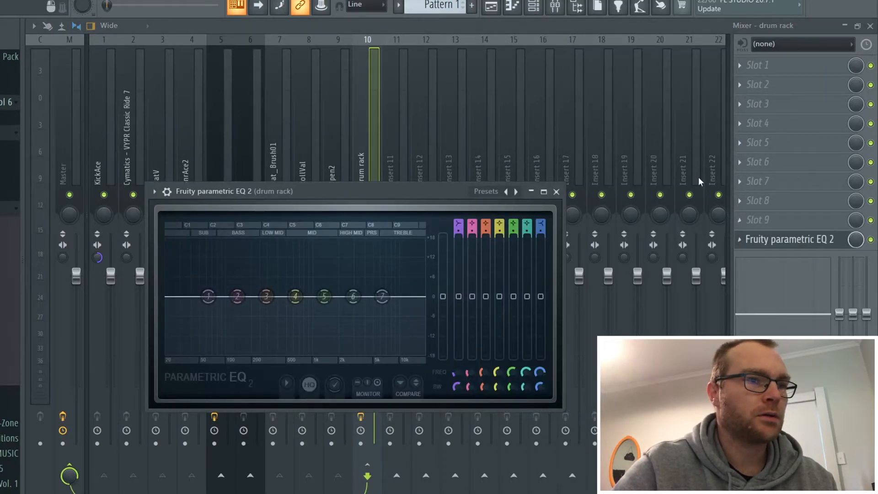
left_click(604, 29)
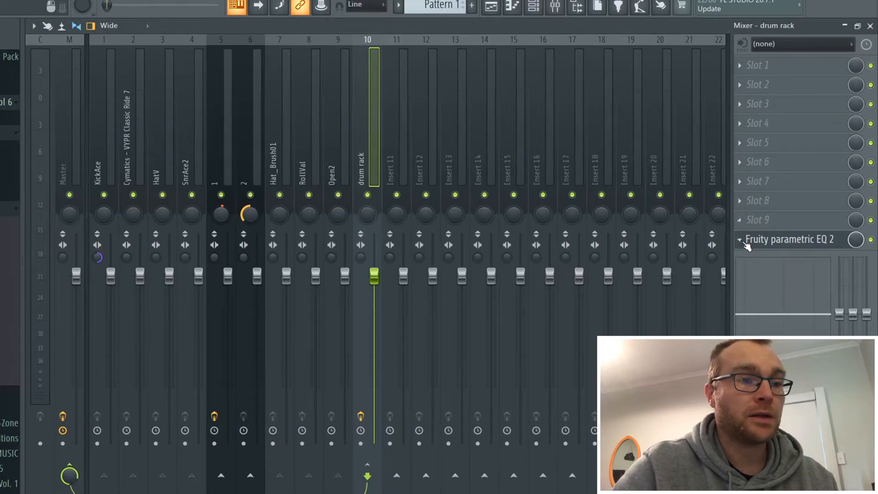
Add Fruity Love Philter to slot 9 of the drum rack track and reposition its window
left_click(740, 222)
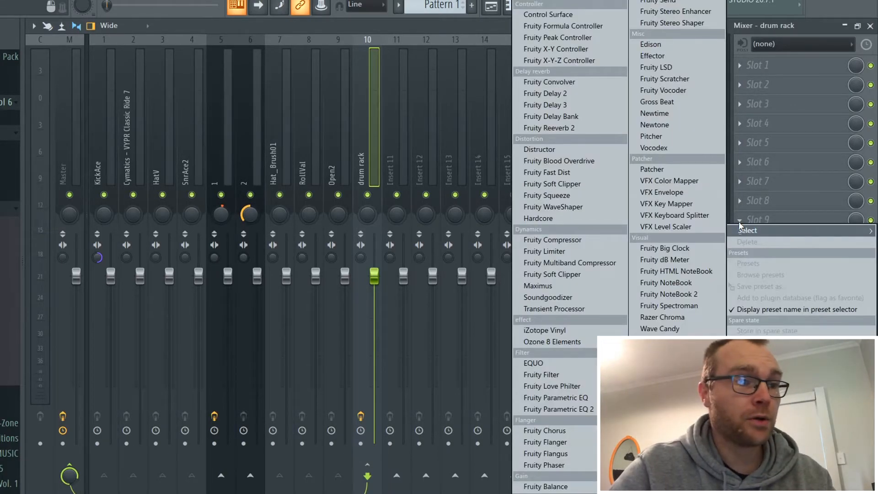
left_click(576, 387)
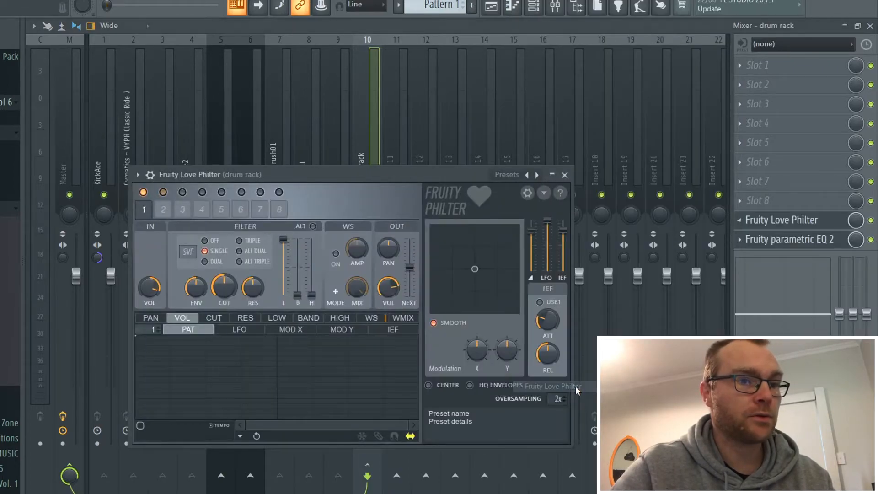
left_click_drag(343, 179, 365, 144)
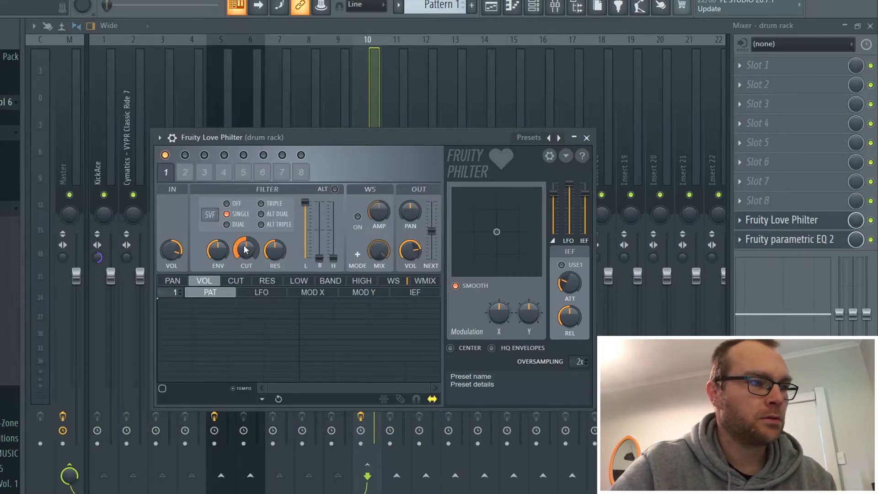
Audition the beat while adjusting Fruity Love Philter's filter cutoff and input volume, and close the plugin
key("space")
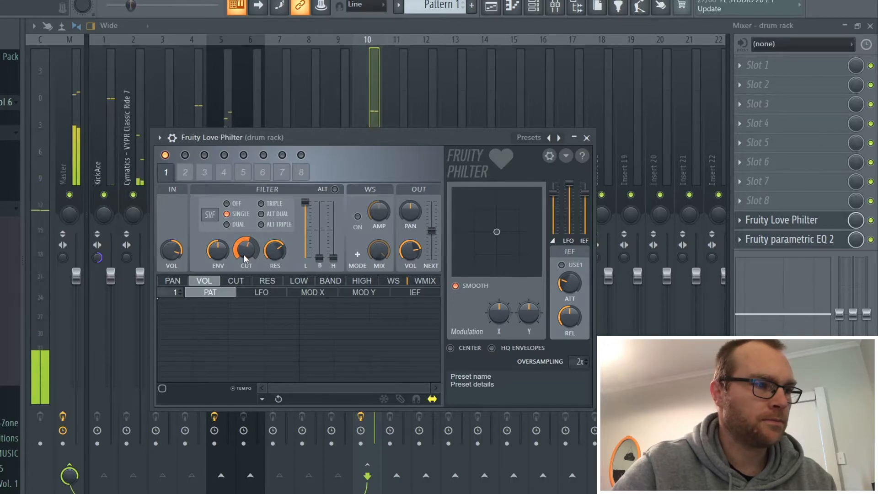
left_click_drag(173, 254, 173, 249)
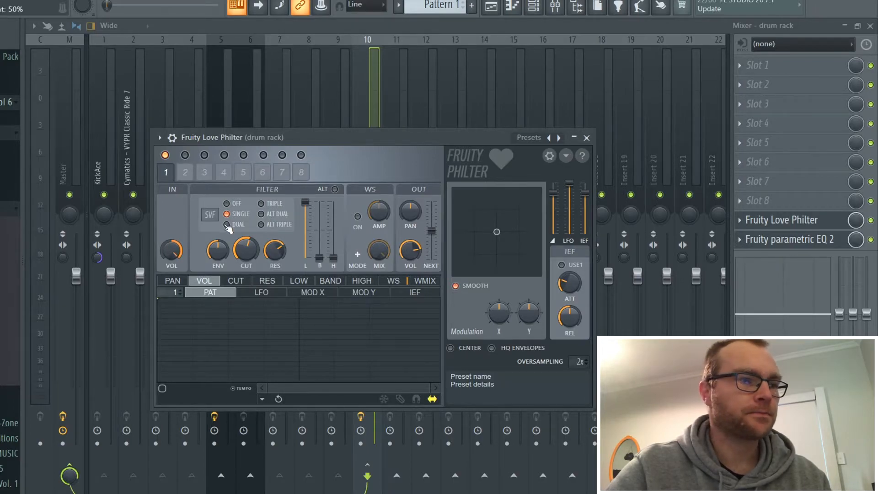
key("Escape")
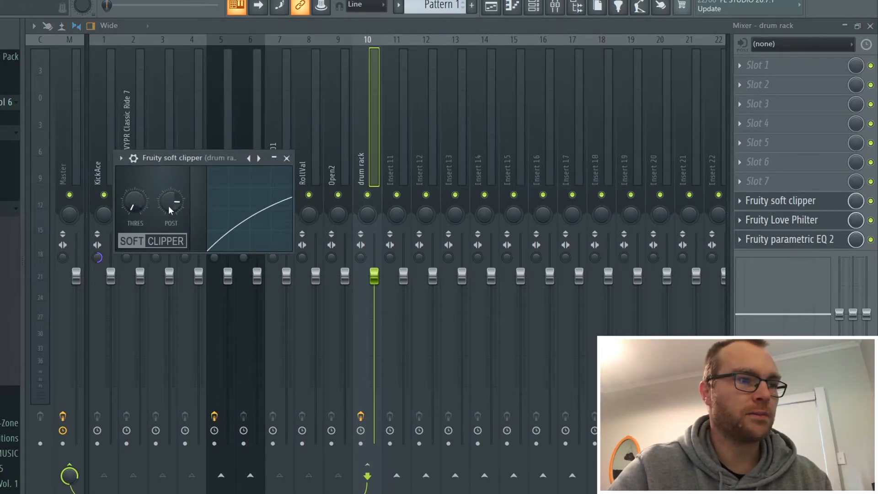
Raise the Post level of the soft clipper on the drum rack track and audition the beat with it
left_click_drag(169, 204, 184, 193)
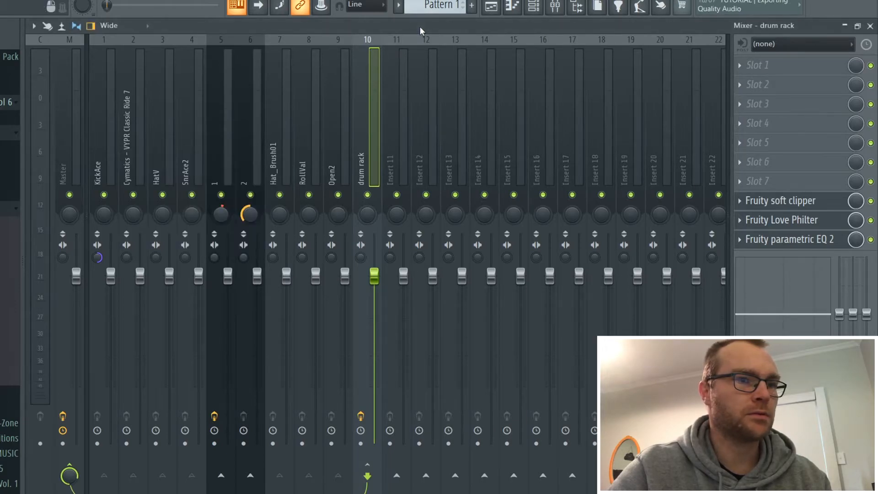
key("space")
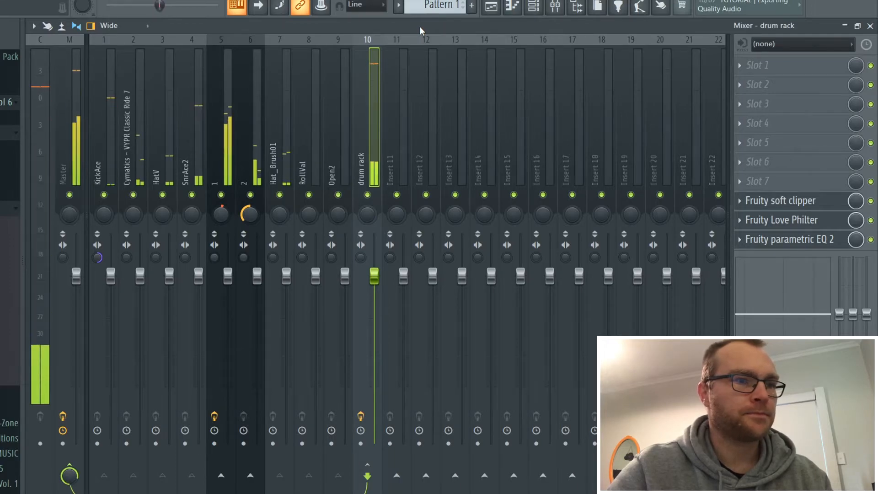
key("space")
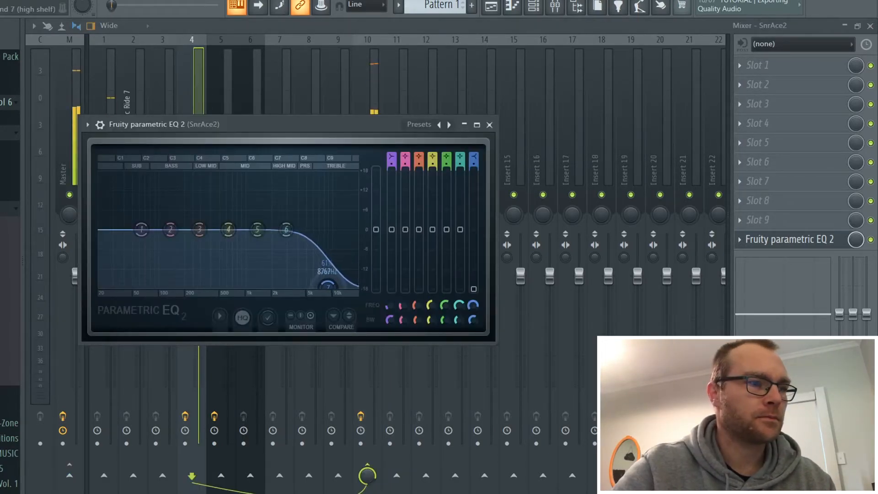
Lower the frequency of SnrAce2's high-shelf EQ cut, then pan the Open2 track right and reduce its level slightly
left_click_drag(327, 286, 306, 286)
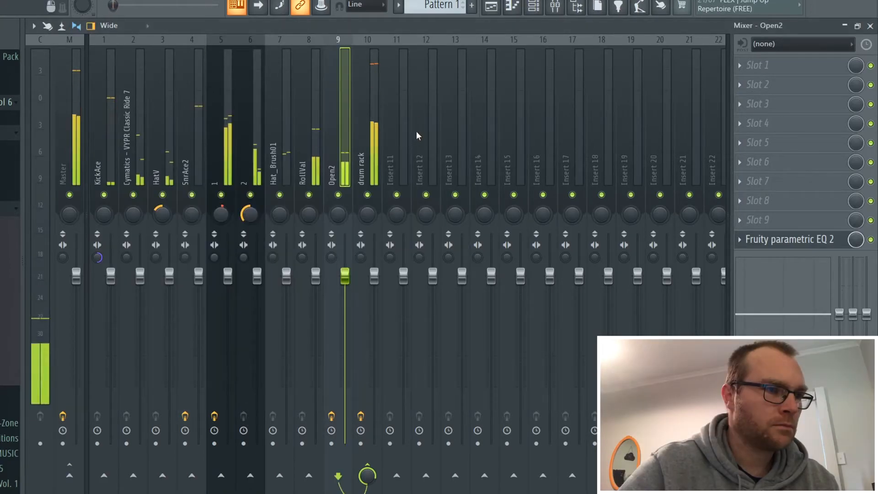
left_click_drag(338, 214, 337, 203)
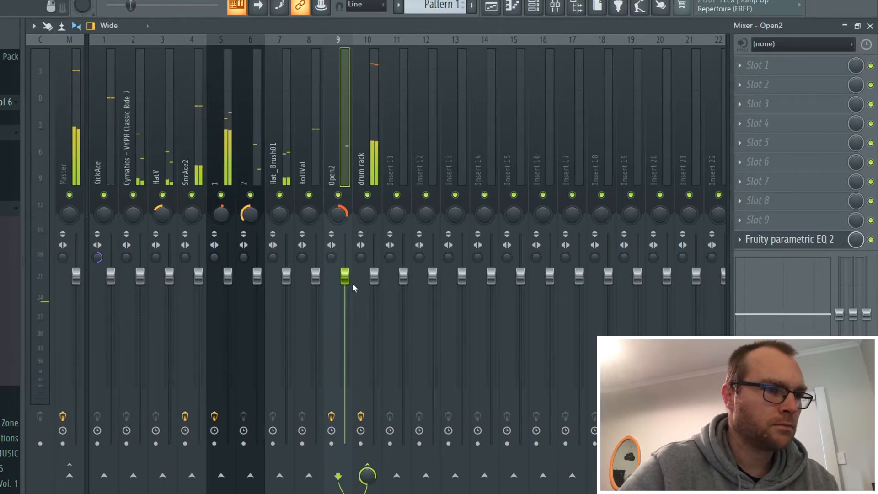
left_click_drag(344, 277, 345, 290)
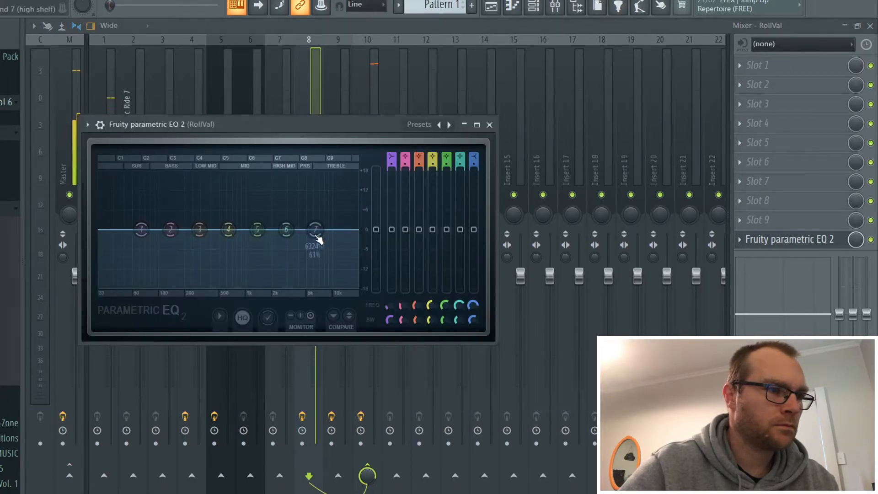
Cut RollVal's highs with EQ band 7 at about 5235 Hz and its lows with band 1, both fully down
left_click_drag(316, 231, 308, 284)
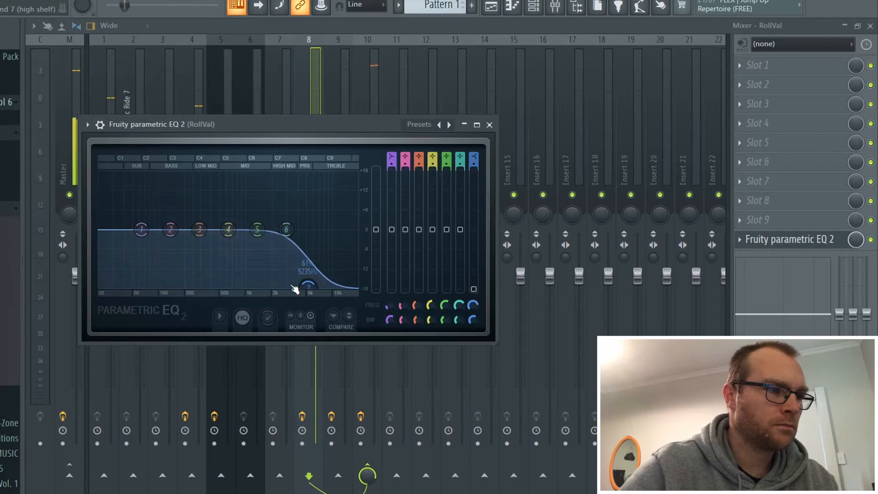
left_click_drag(141, 229, 155, 286)
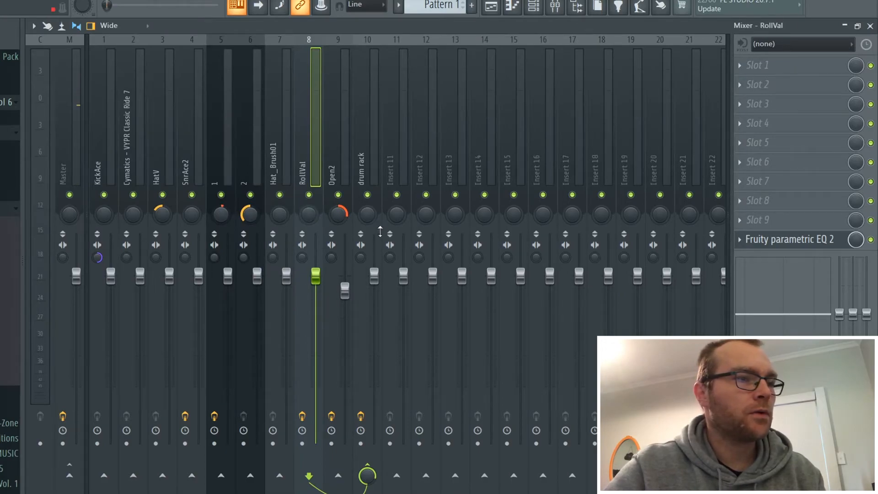
Add Distructor to slot 7 of the drum rack track and reposition its window
left_click(359, 160)
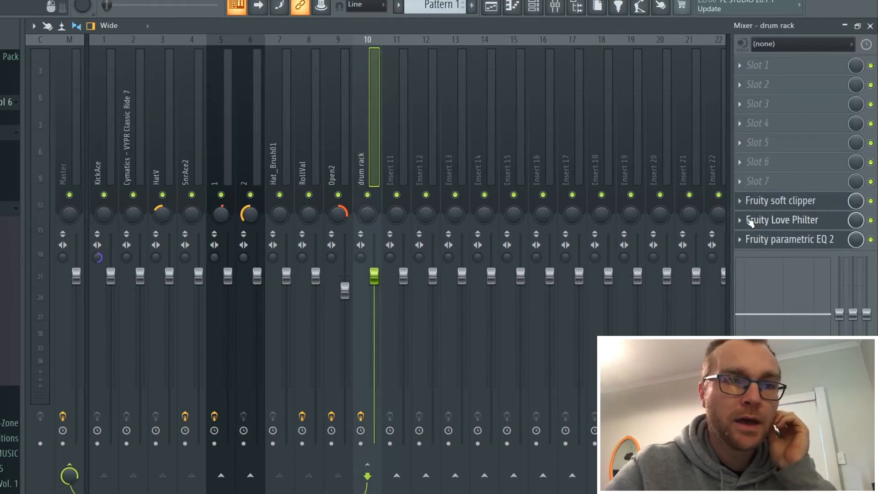
left_click(740, 182)
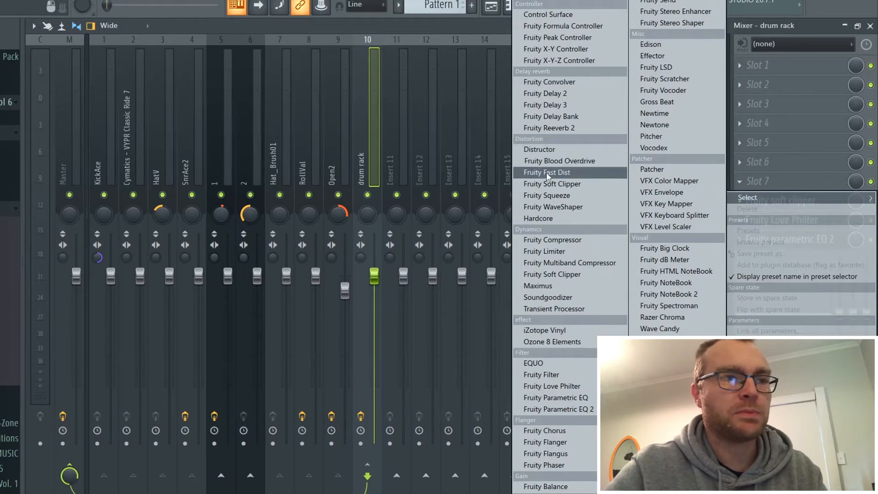
left_click(583, 148)
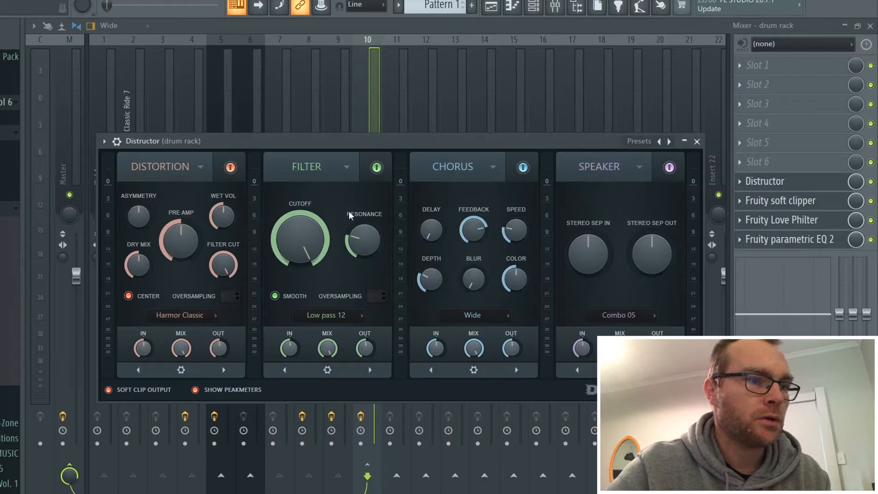
left_click_drag(401, 146, 405, 134)
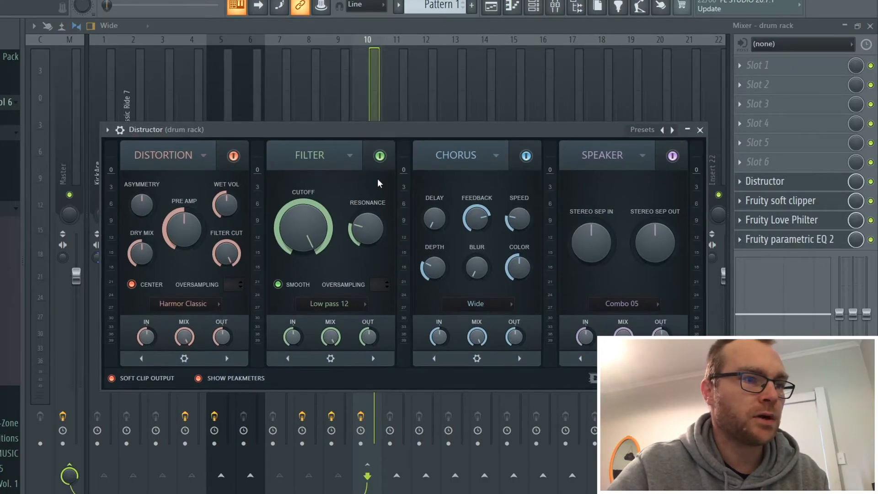
Switch off Distructor's Filter, Chorus and Speaker modules, leaving only Distortion active
left_click(381, 156)
left_click(526, 155)
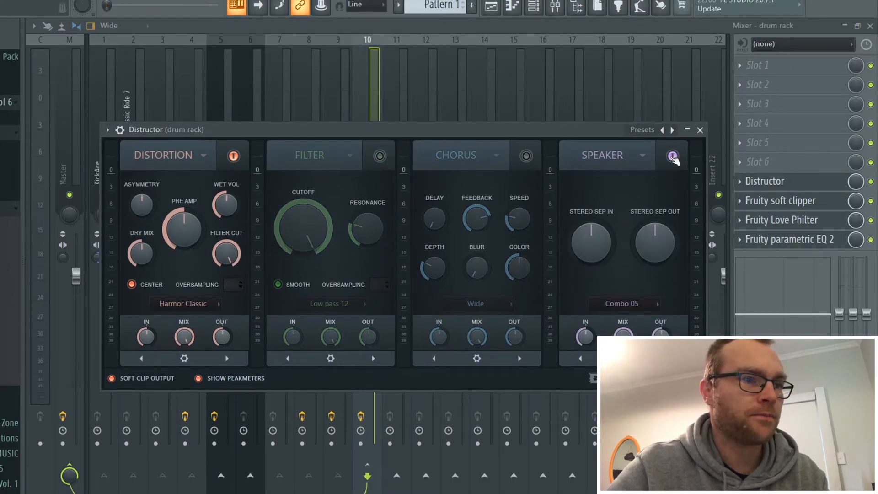
left_click(672, 156)
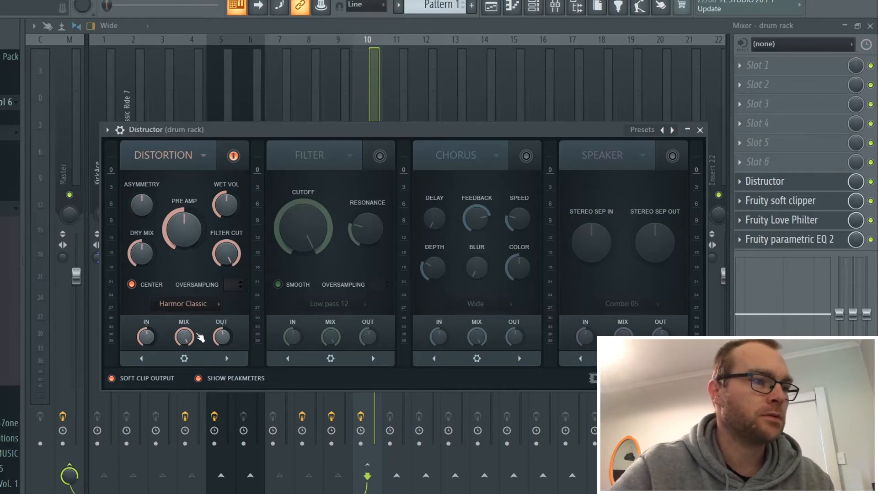
Lower the Filter Cut and Pre Amp of Distructor's Distortion module while the beat plays, and close the plugin
key("space")
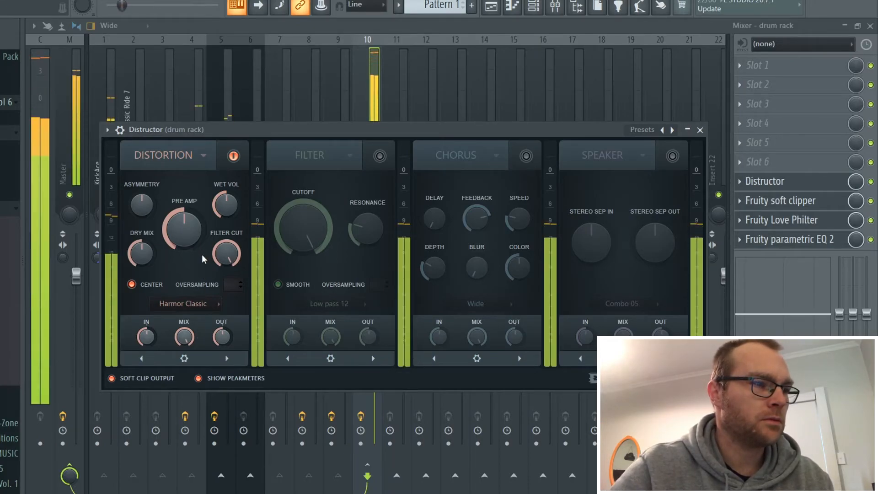
left_click_drag(223, 260, 223, 172)
left_click_drag(201, 240, 201, 259)
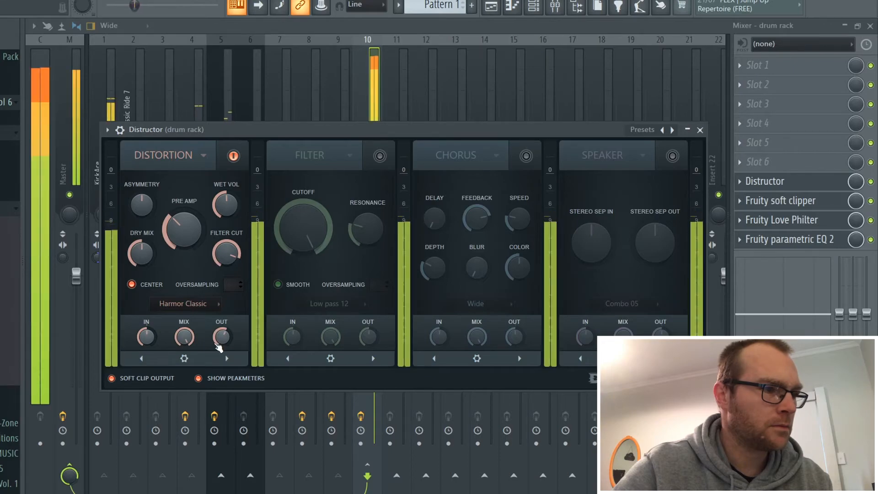
left_click(383, 29)
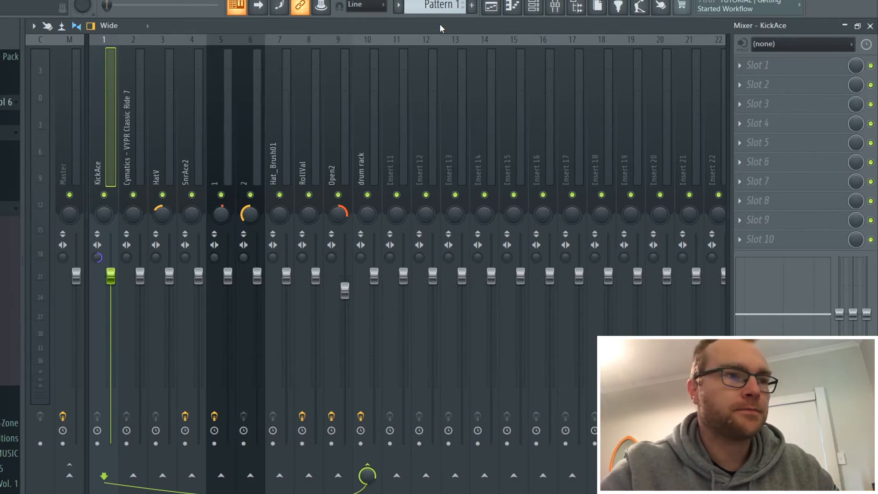
Review the drum pattern in the channel rack, audition the mix, and inspect the KickAce and Master tracks' effects
left_click(533, 6)
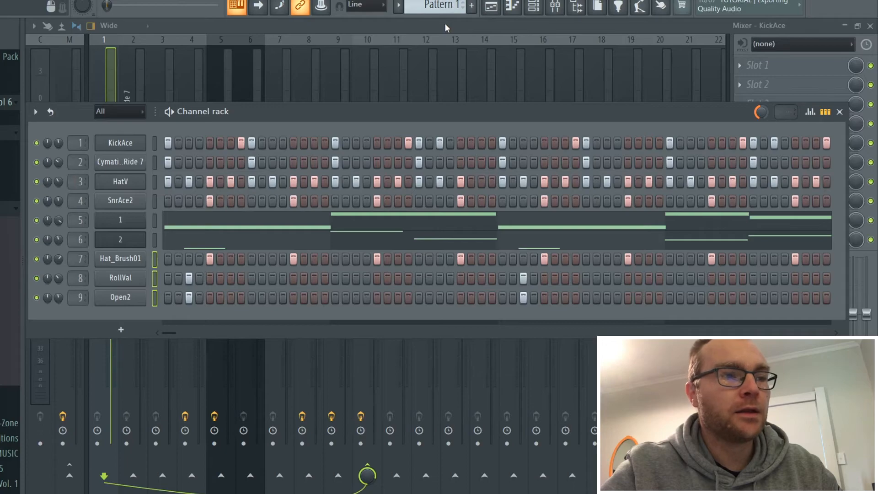
key("F6")
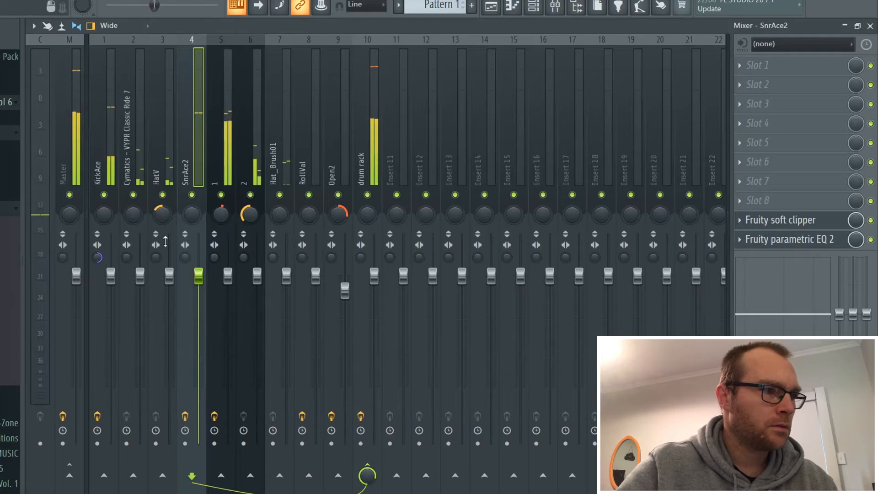
left_click(101, 146)
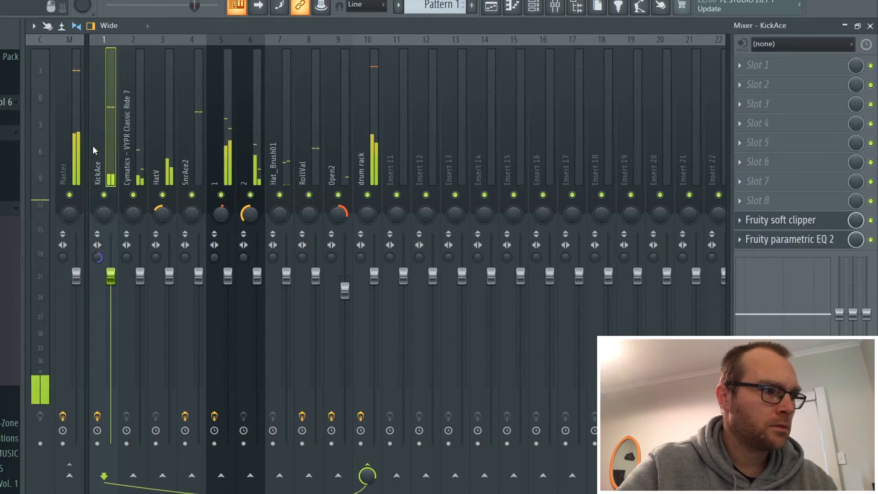
key("space")
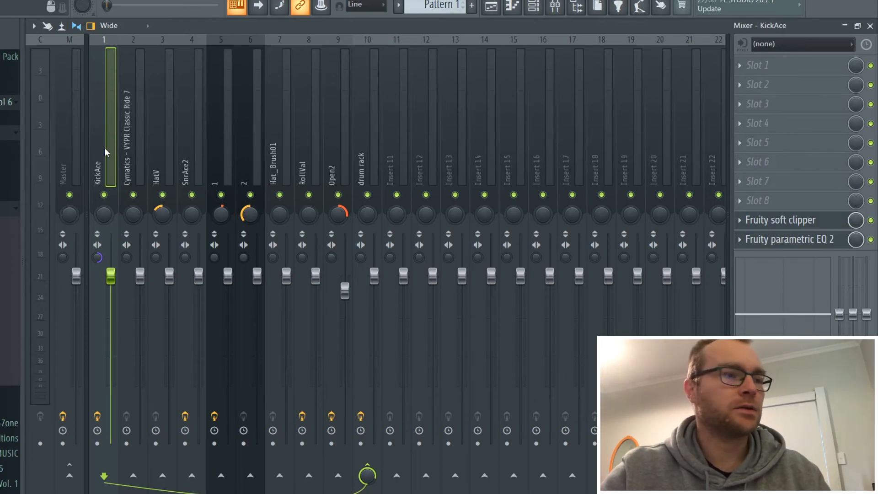
left_click(62, 134)
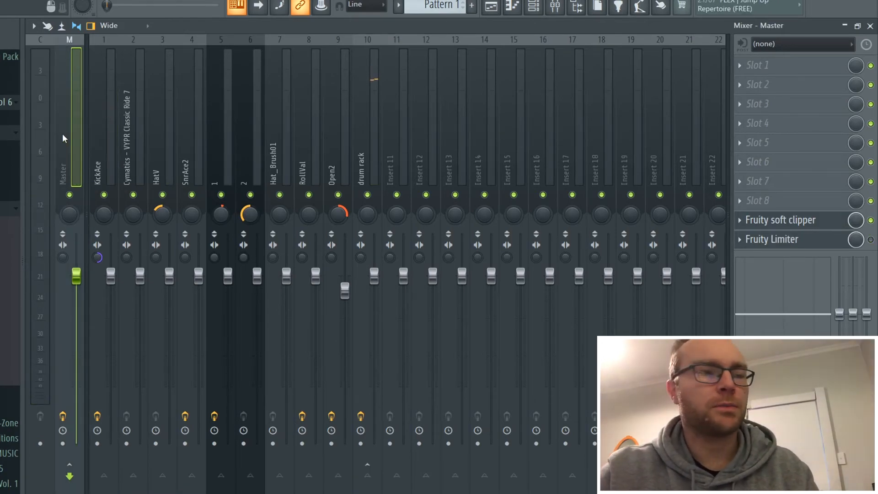